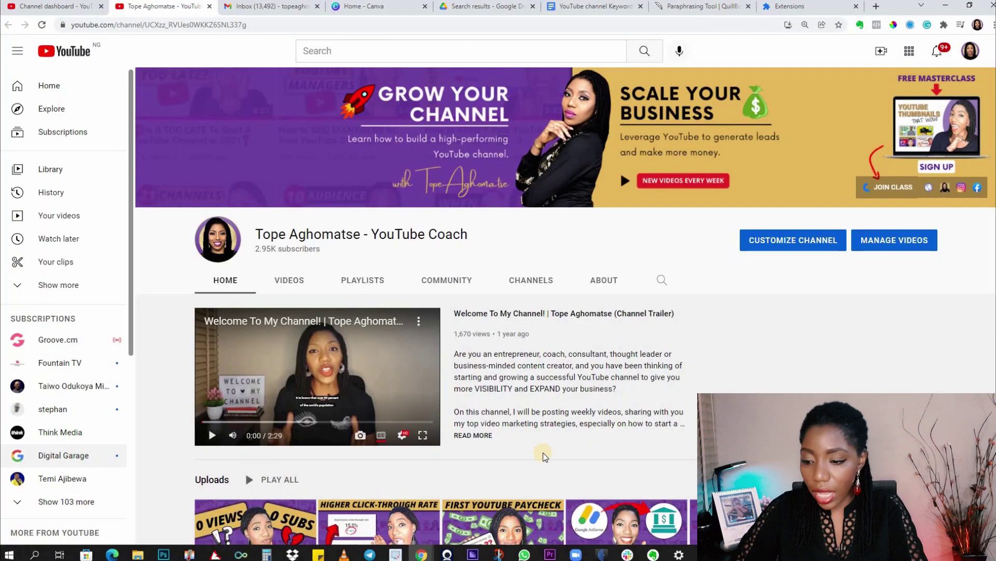
# - Go to YouTube Studio from the account menu and open Channel analytics
pyautogui.click(971, 55)
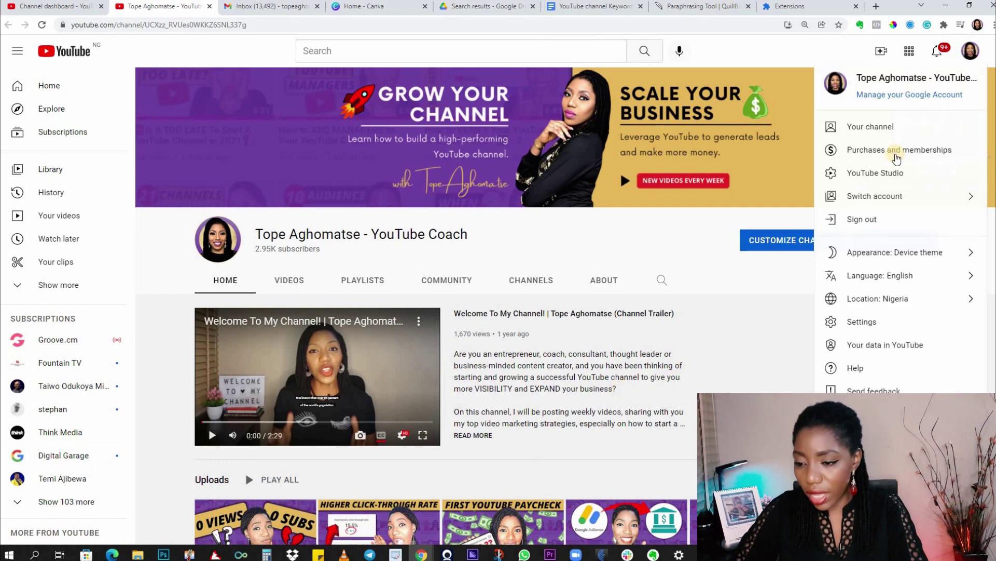
pyautogui.click(891, 176)
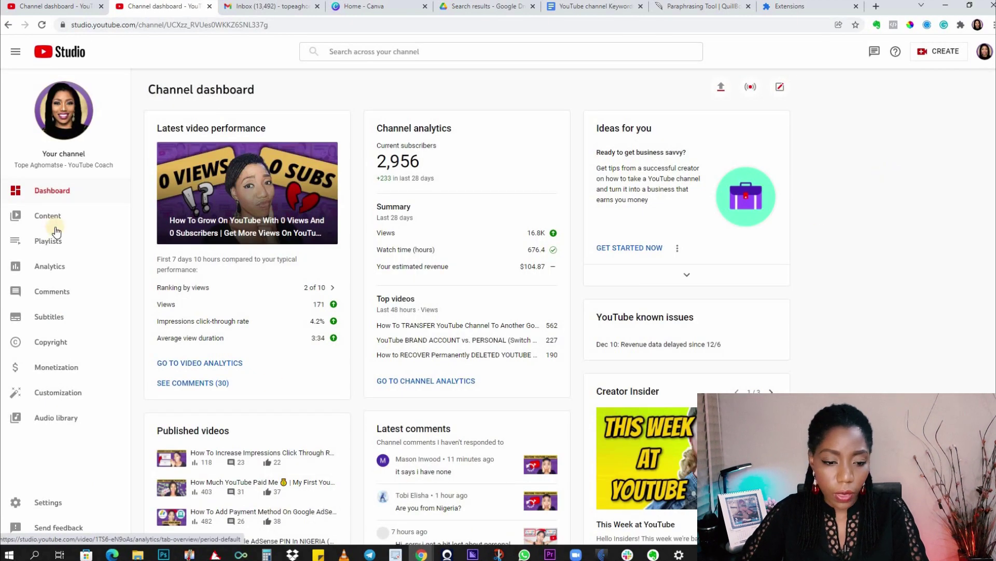
pyautogui.click(50, 266)
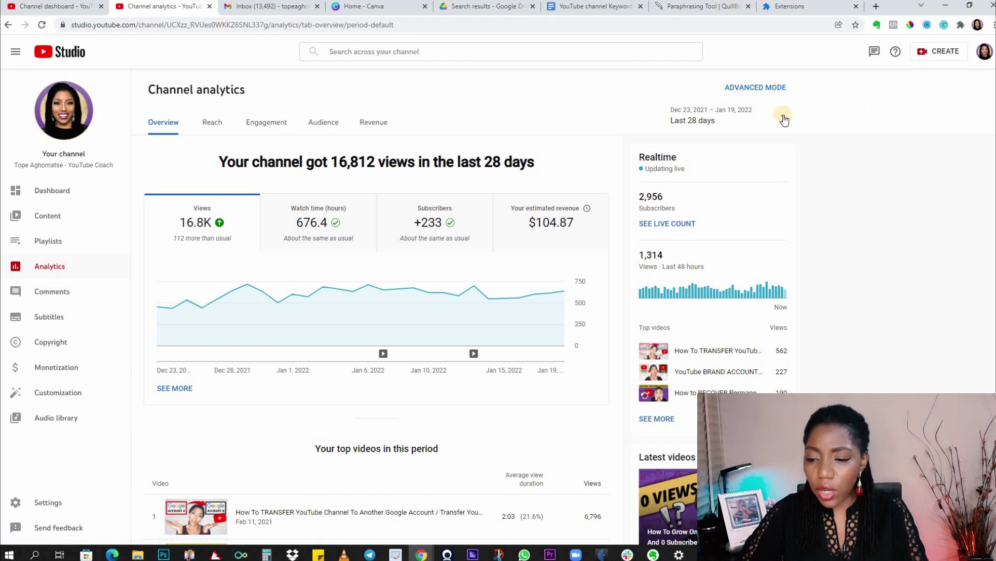
# - Set the analytics date range to Last 365 days and switch to the Reach view
pyautogui.click(784, 117)
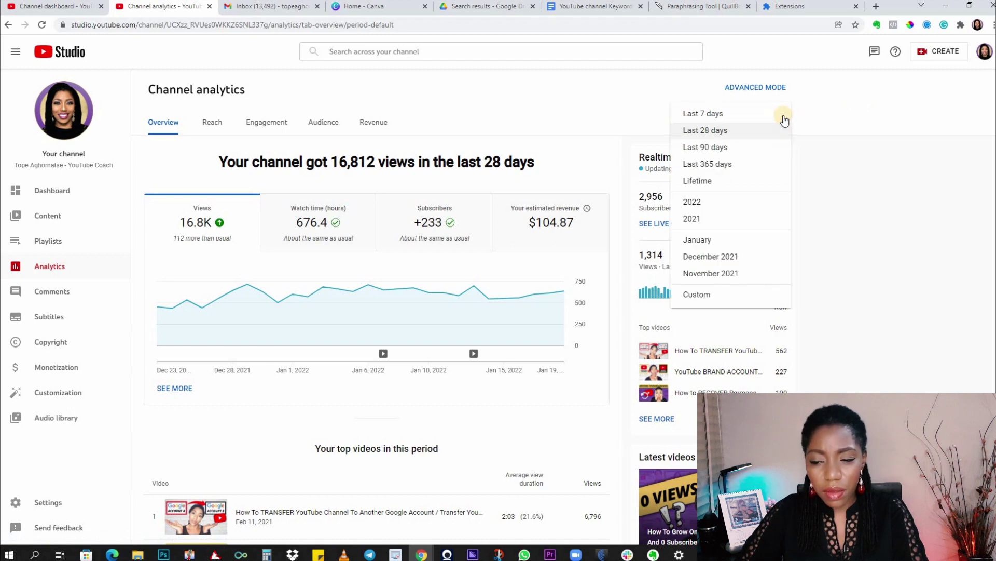
pyautogui.click(728, 164)
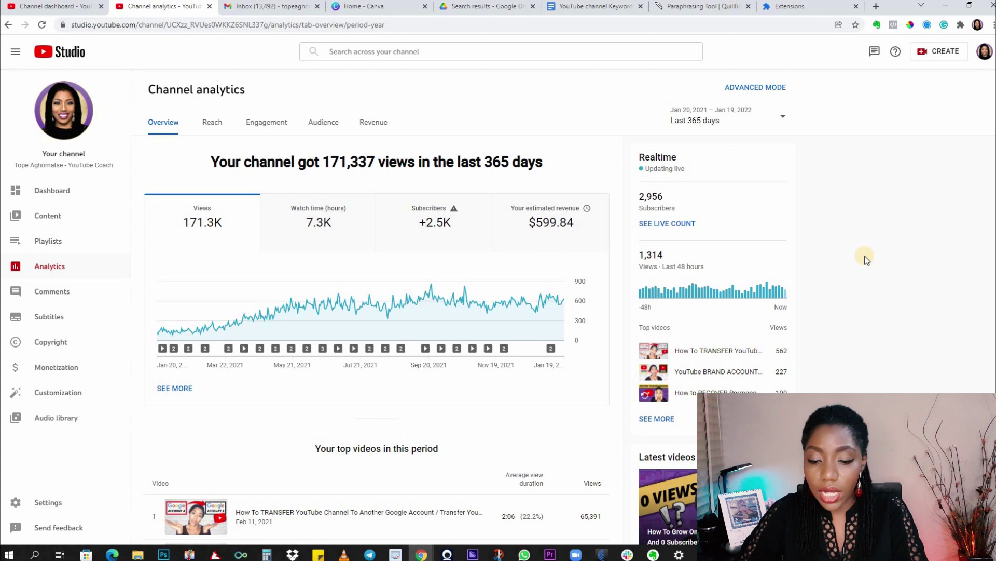
pyautogui.scroll(-3, 863, 254)
pyautogui.scroll(3, 863, 254)
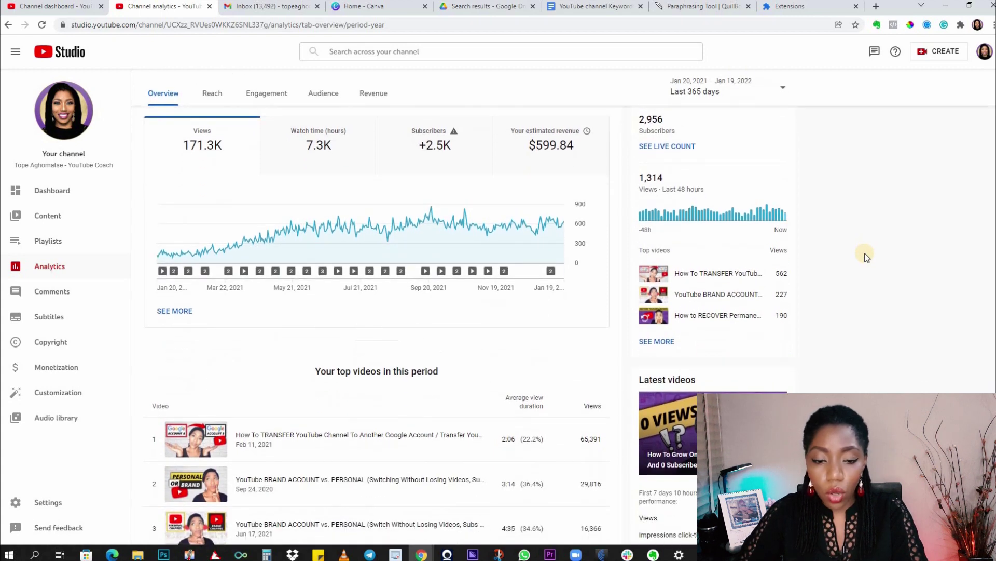
pyautogui.click(210, 125)
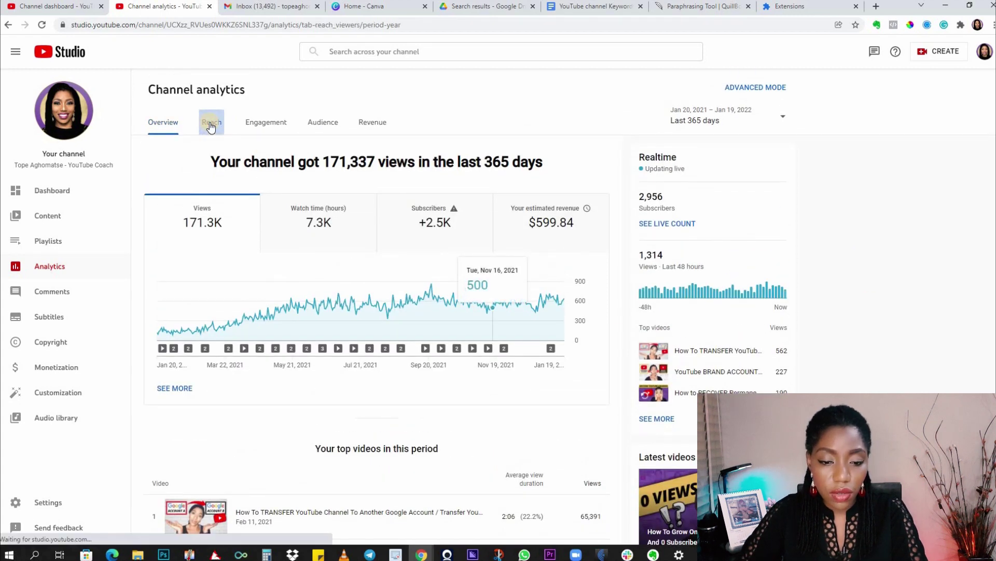
# - Scroll the Reach tab to Traffic source: YouTube search and open its full report with SEE MORE
pyautogui.scroll(-5, 846, 256)
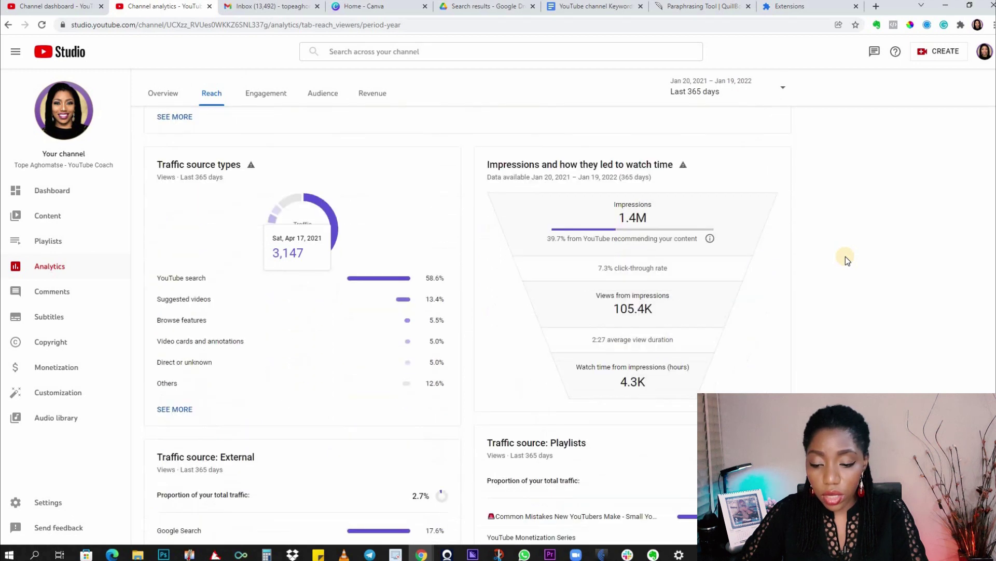
pyautogui.scroll(-6, 845, 256)
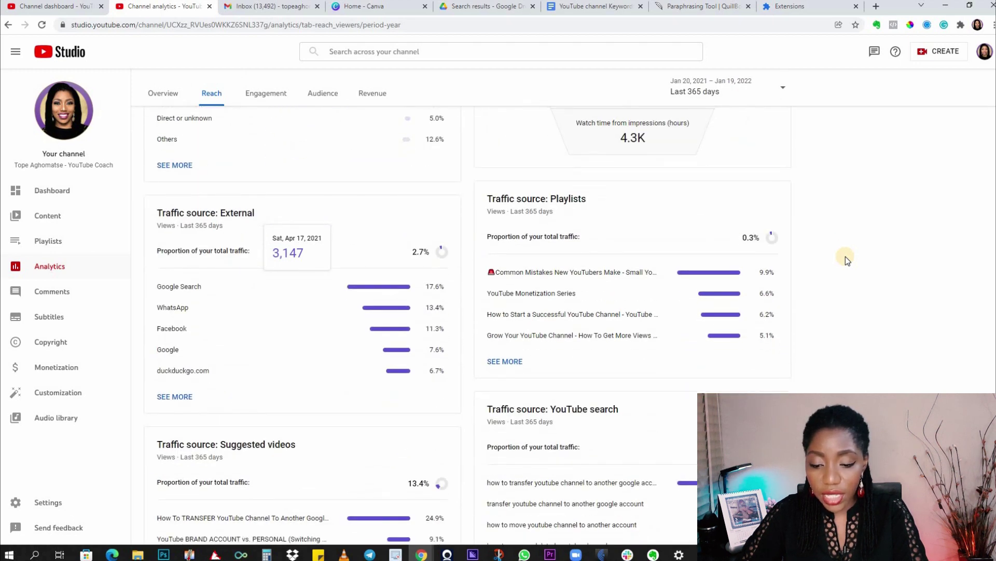
pyautogui.moveTo(537, 305)
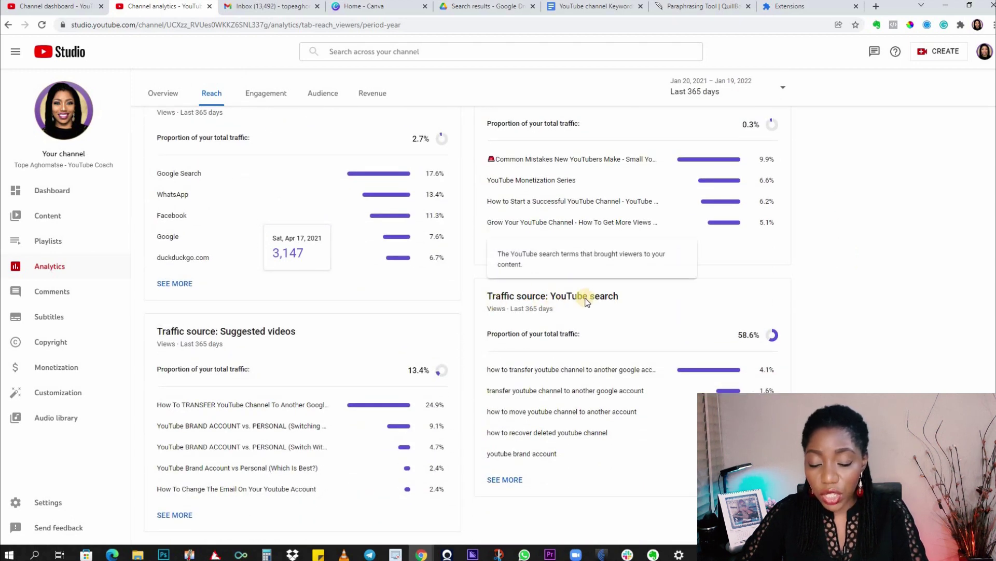
pyautogui.click(513, 481)
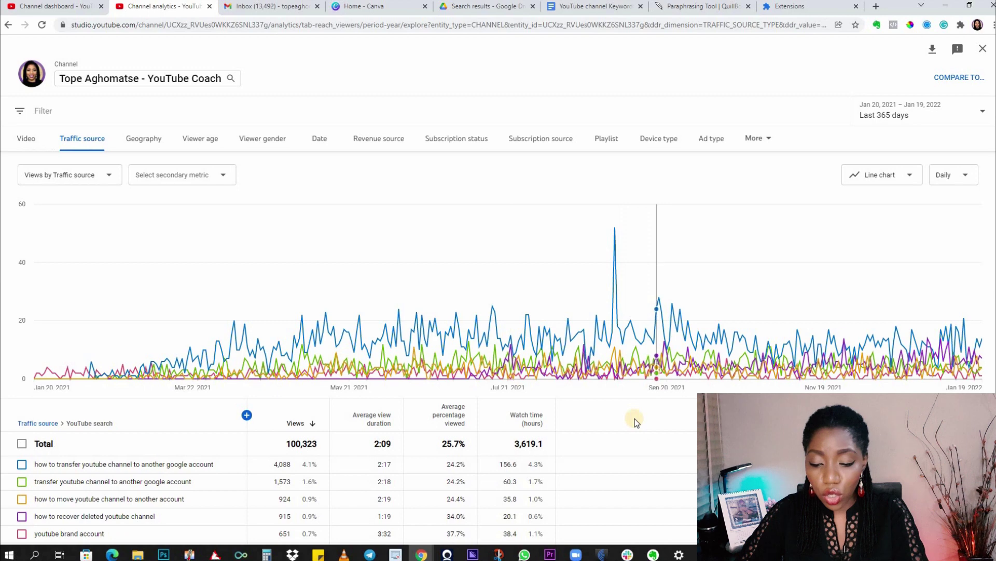
pyautogui.scroll(-3, 633, 415)
pyautogui.scroll(-2, 633, 415)
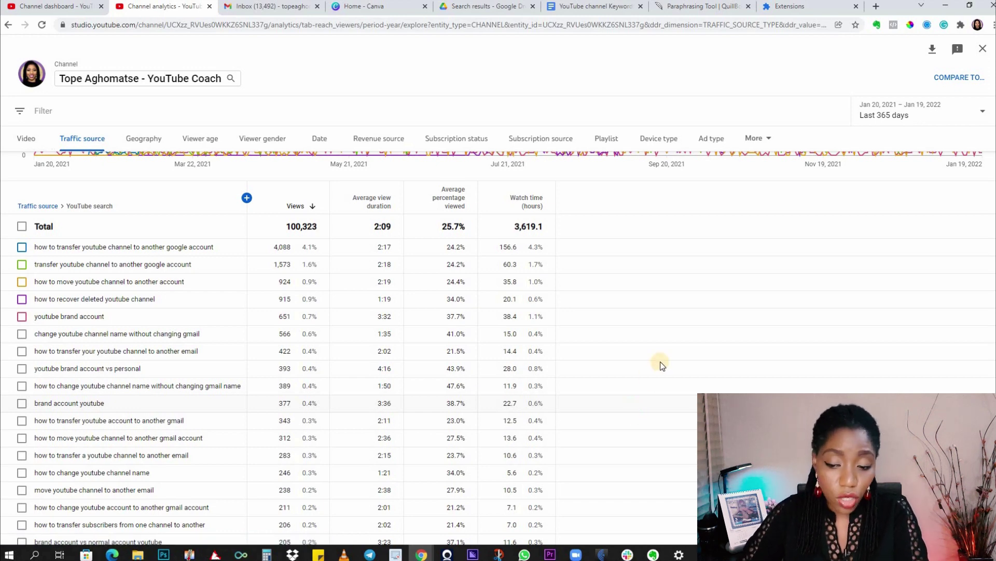
pyautogui.scroll(-1, 661, 358)
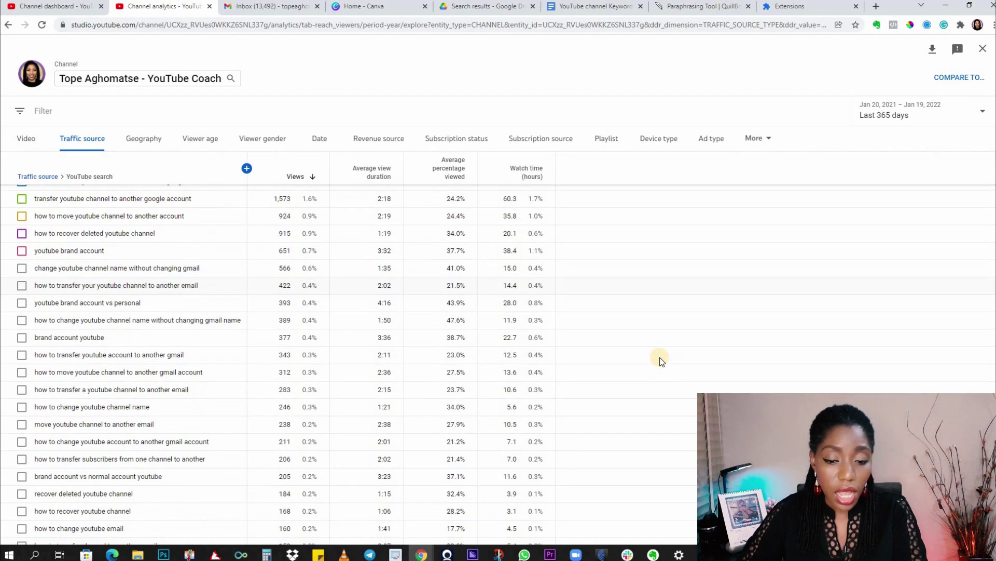
pyautogui.scroll(1, 661, 358)
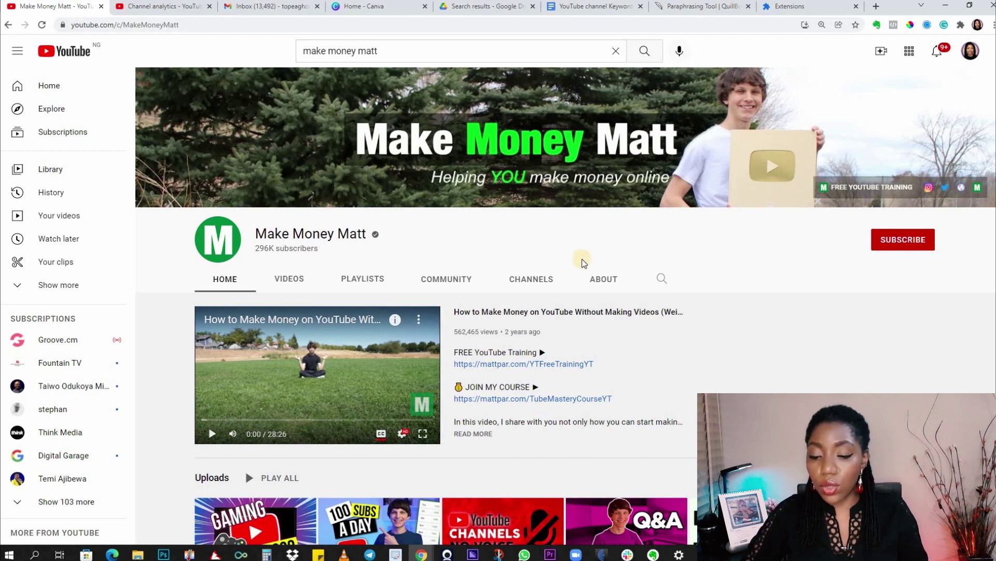
# - Open Make Money Matt's About page and view its page source
pyautogui.click(604, 282)
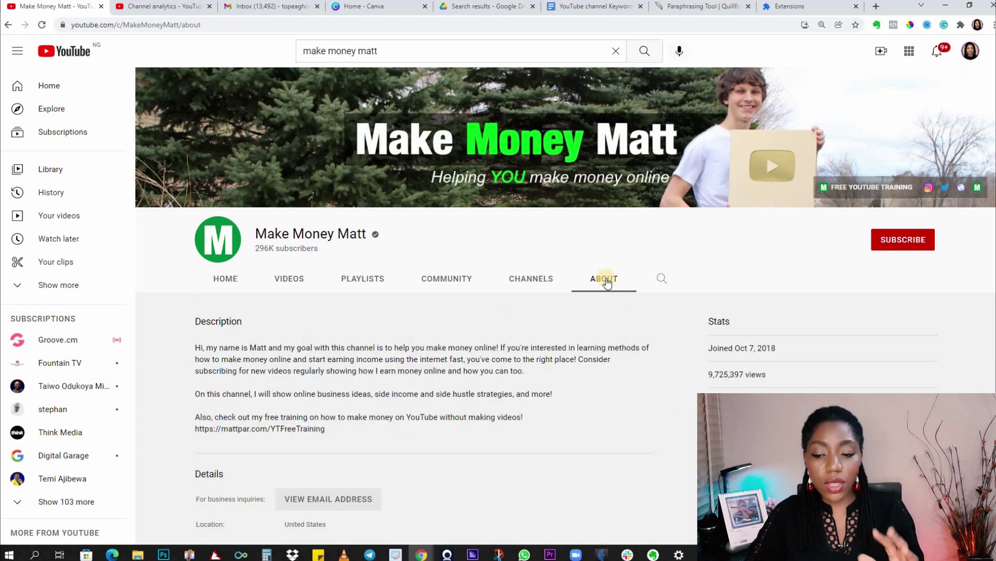
pyautogui.rightClick(493, 313)
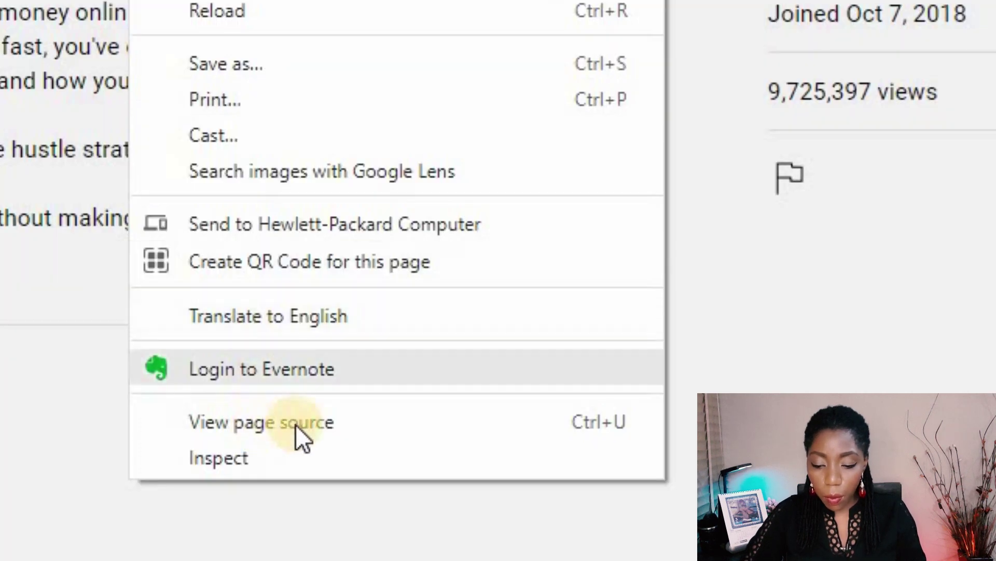
pyautogui.click(393, 429)
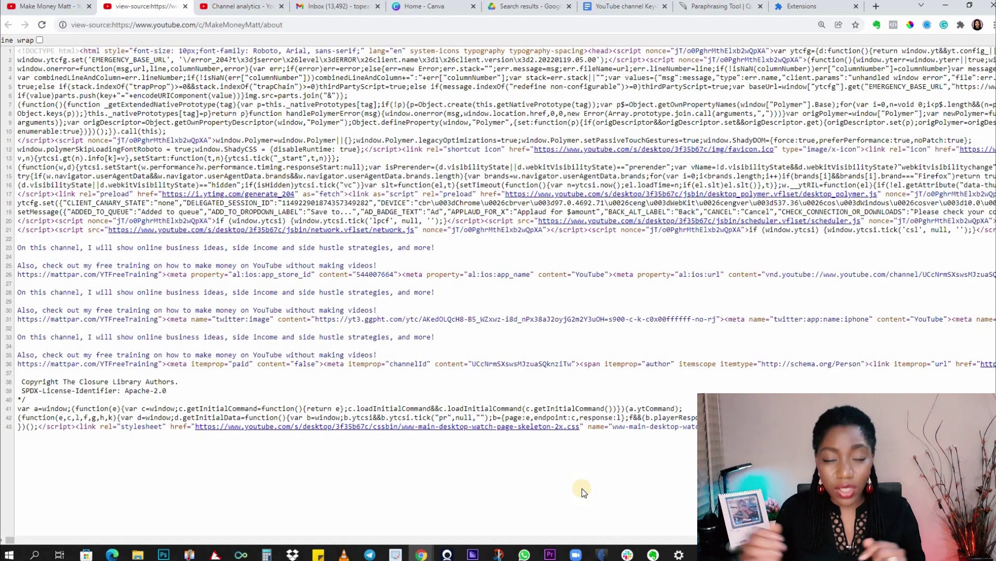
# - Search the page source for 'keywords'
pyautogui.hotkey('ctrl', 'f')
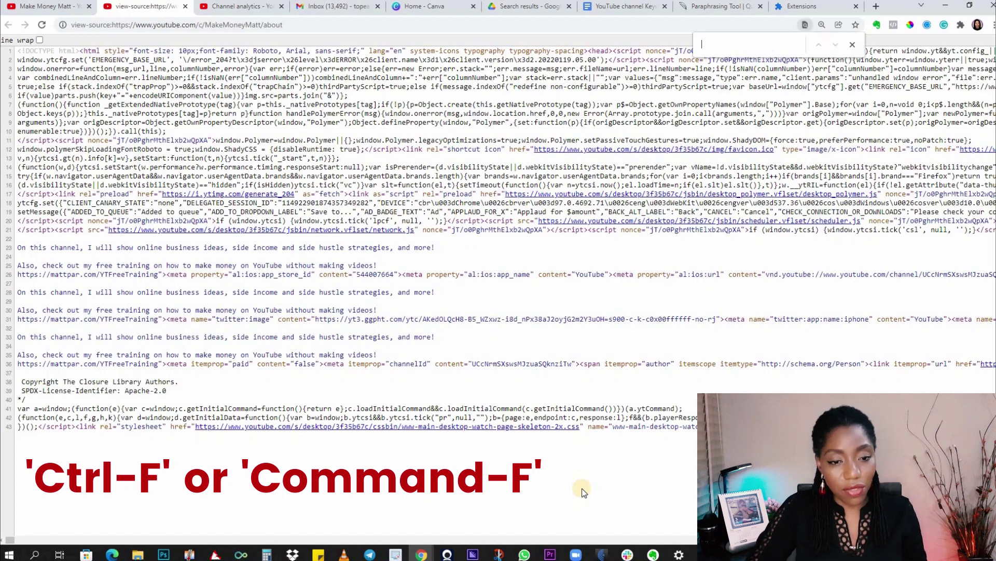
pyautogui.write('keywe')
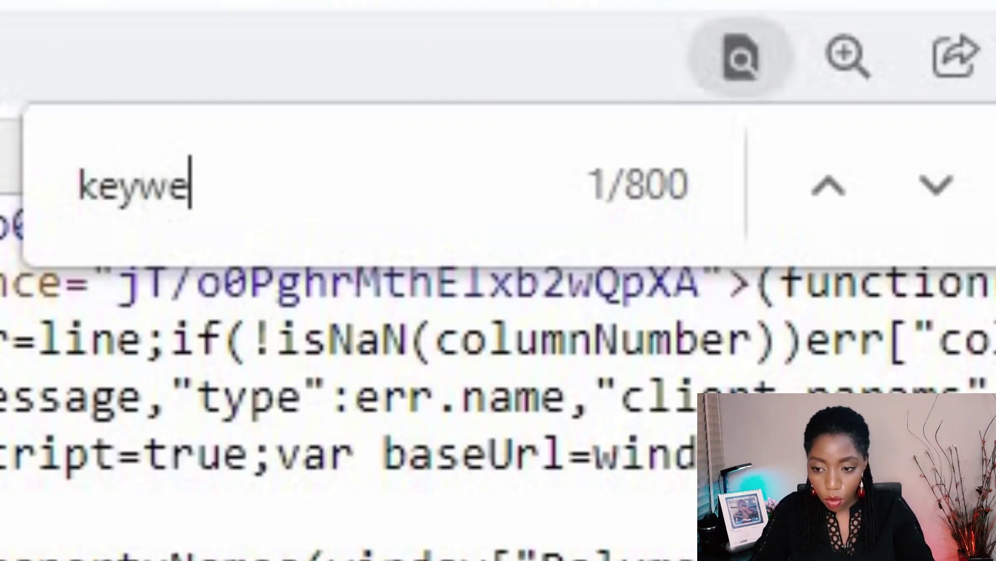
pyautogui.press('BackSpace')
pyautogui.write('ords')
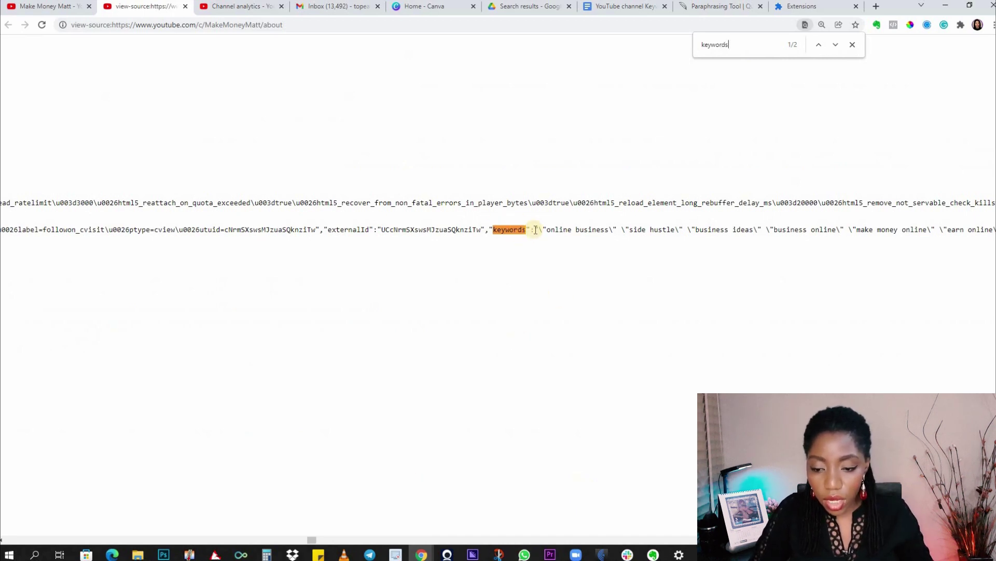
# - Select the whole keywords line (online business, side hustle, business ideas…)
pyautogui.moveTo(154, 181); pyautogui.dragTo(993, 178)
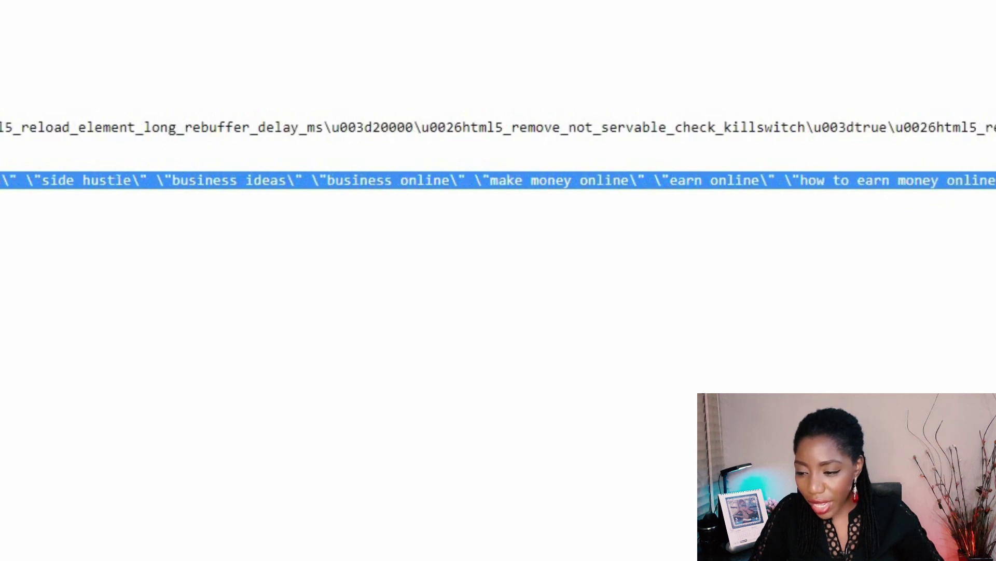
pyautogui.moveTo(993, 180); pyautogui.dragTo(798, 180)
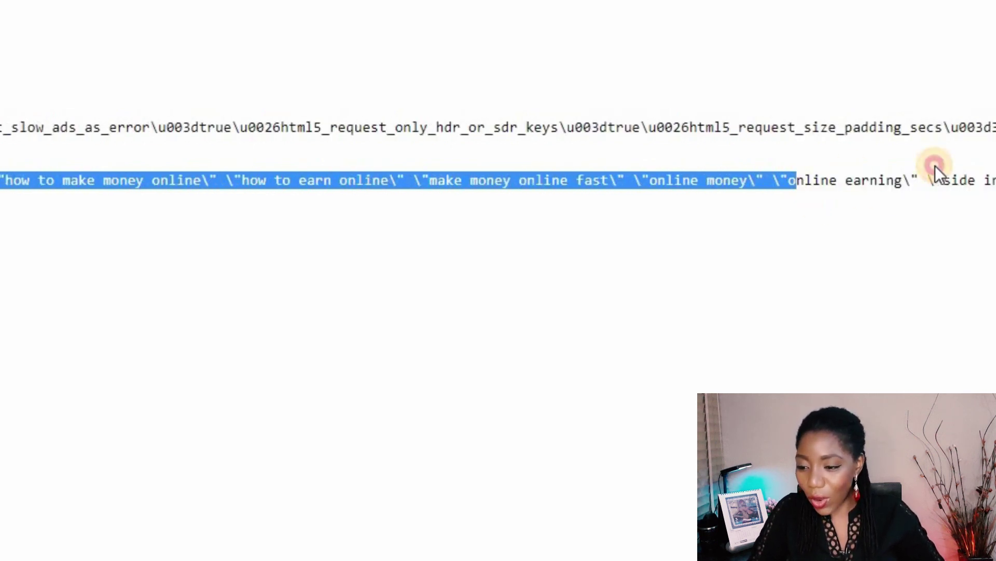
pyautogui.tripleClick(994, 180)
pyautogui.moveTo(994, 180); pyautogui.dragTo(675, 172)
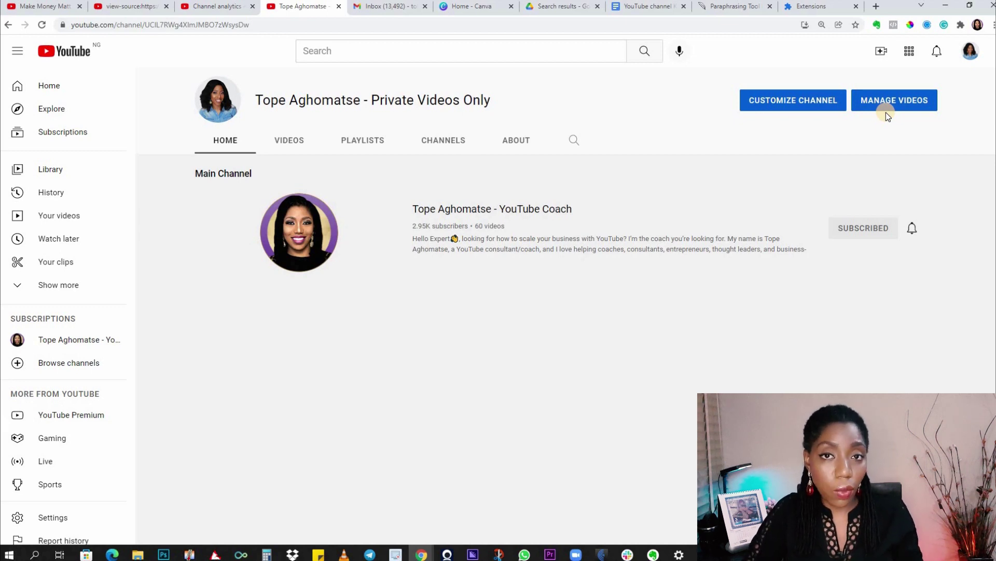
# - Open YouTube Studio Settings at the Channel section's Basic info, showing the empty Keywords field
pyautogui.click(971, 52)
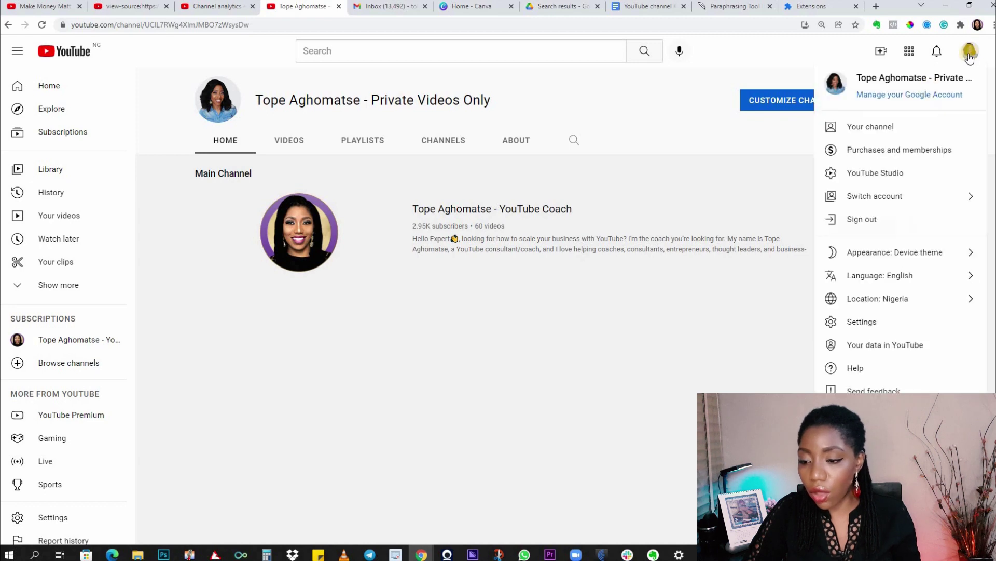
pyautogui.click(888, 176)
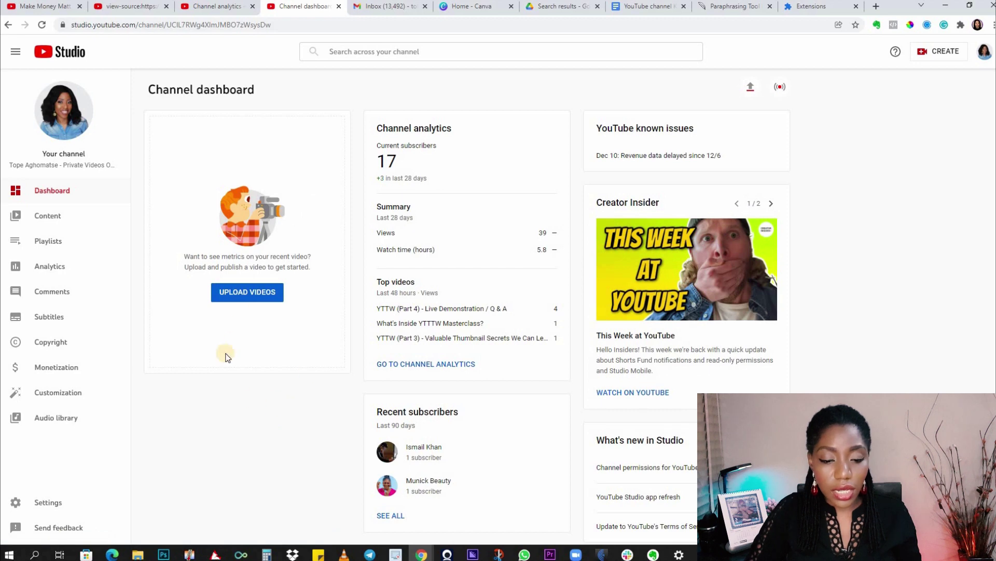
pyautogui.click(52, 502)
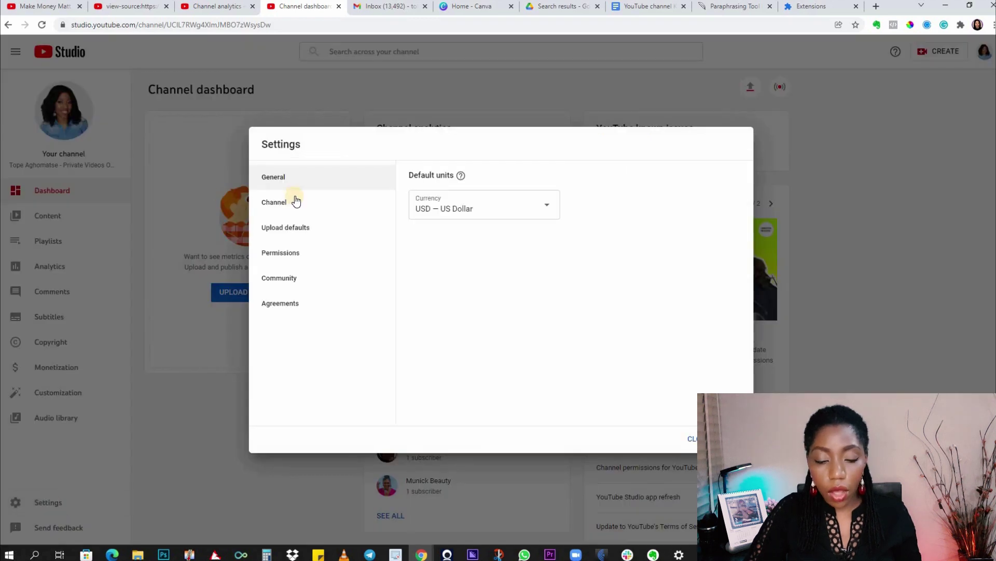
pyautogui.click(318, 206)
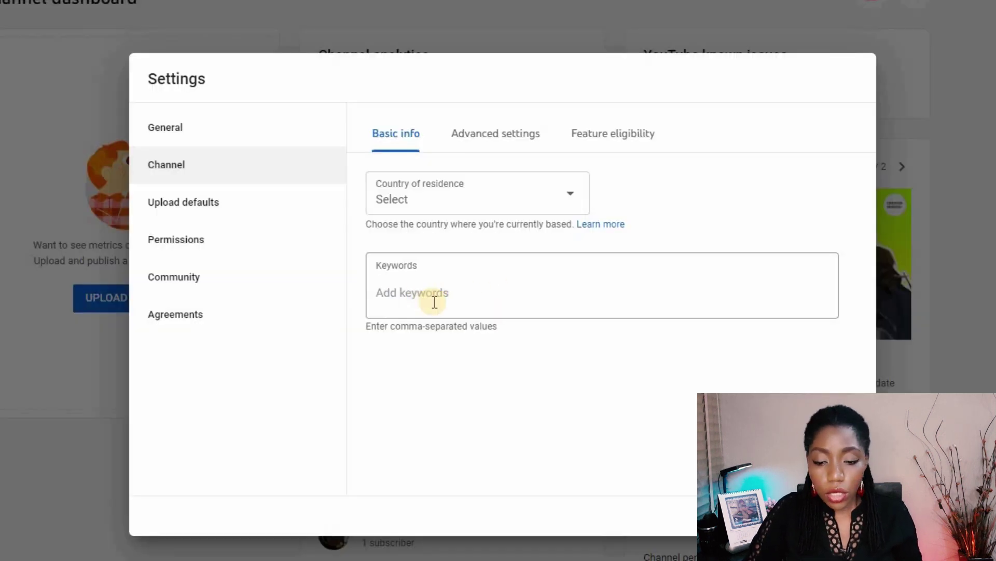
# - Add the keywords 'bridal makeup', 'wedding makeup' and 'fastest bridal makeup ever'
pyautogui.click(435, 301)
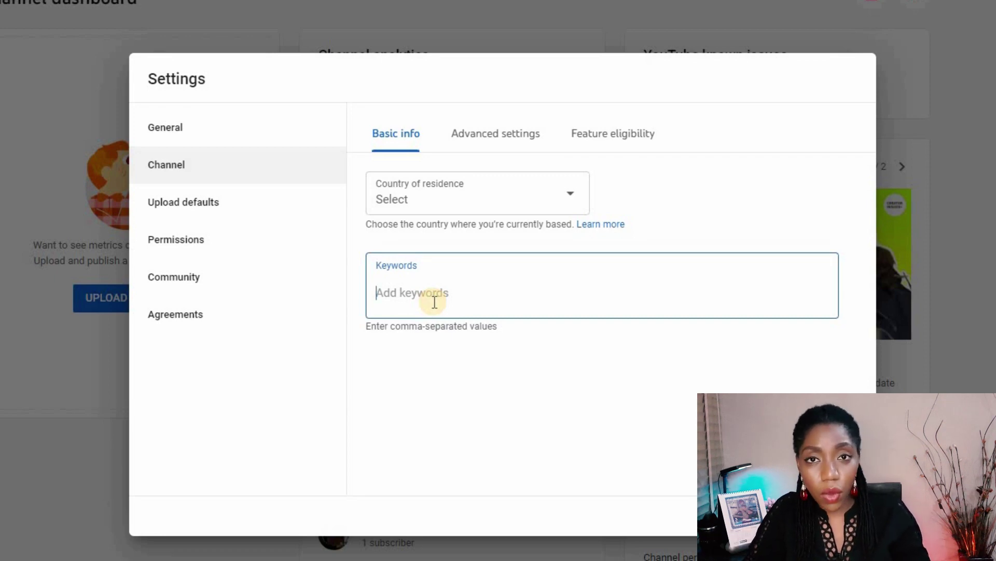
pyautogui.write('bridal make')
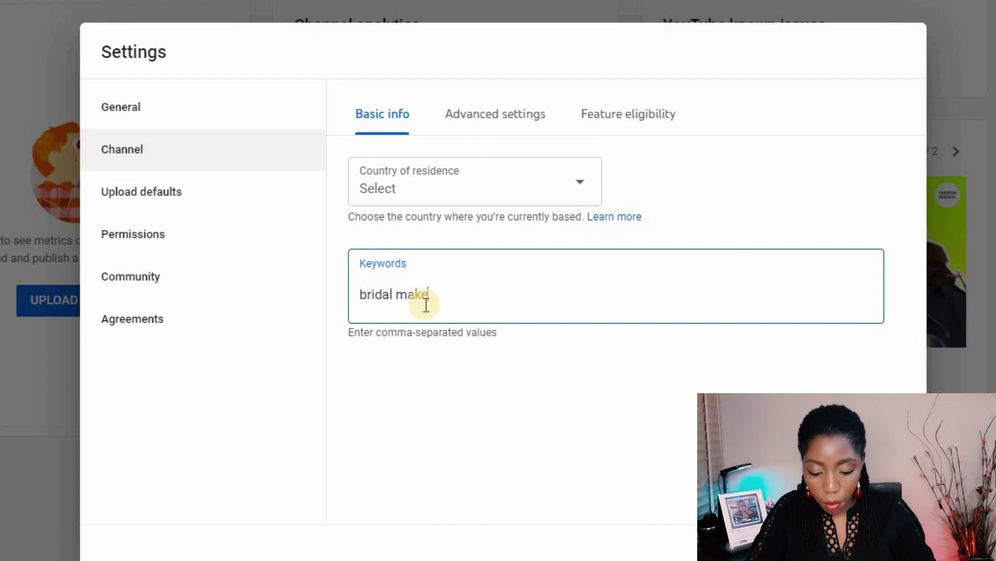
pyautogui.write('up')
pyautogui.press('Return')
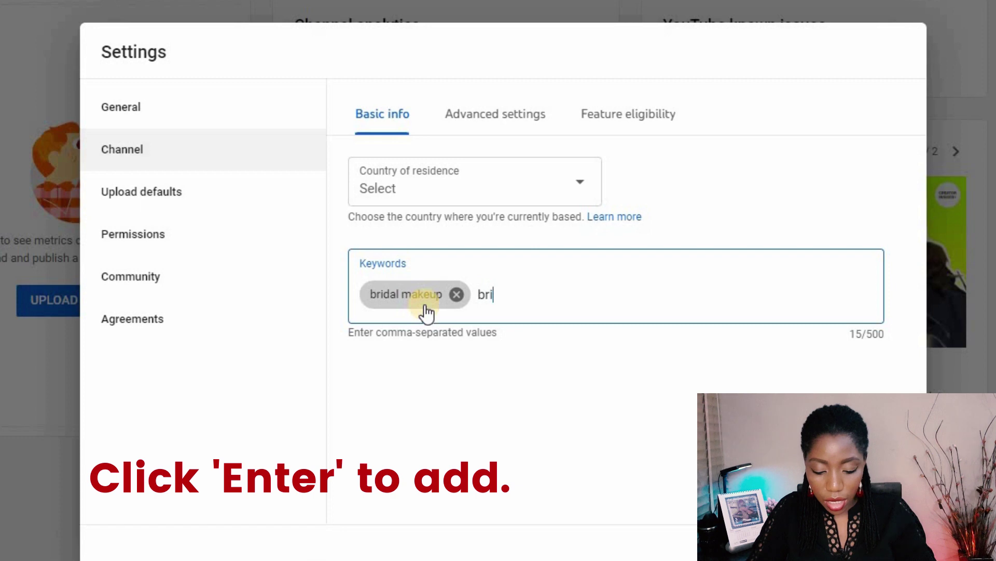
pyautogui.press('BackSpace')
pyautogui.press('BackSpace')
pyautogui.press('BackSpace')
pyautogui.write('wedding makeup')
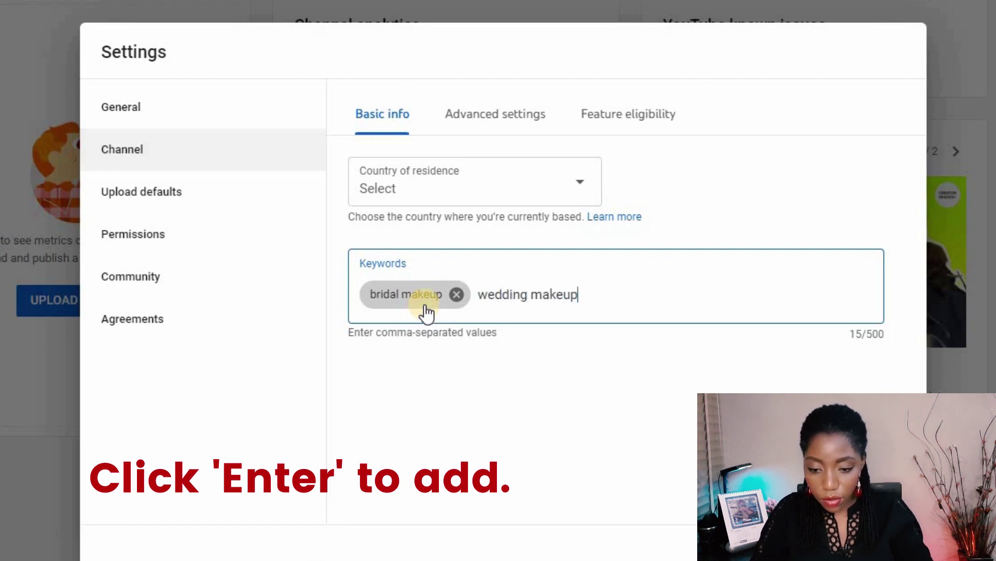
pyautogui.press('Return')
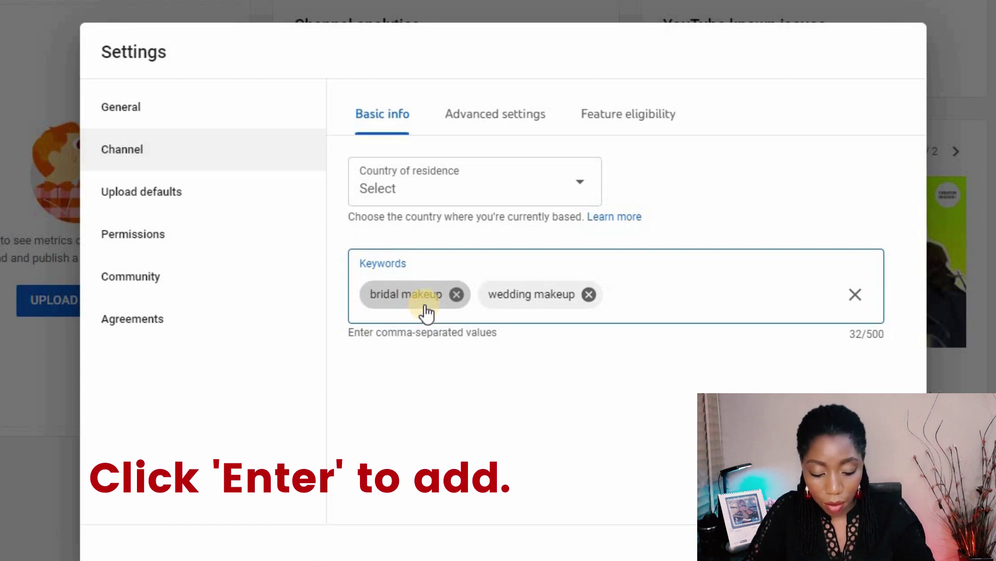
pyautogui.write('fastest bridal makeu')
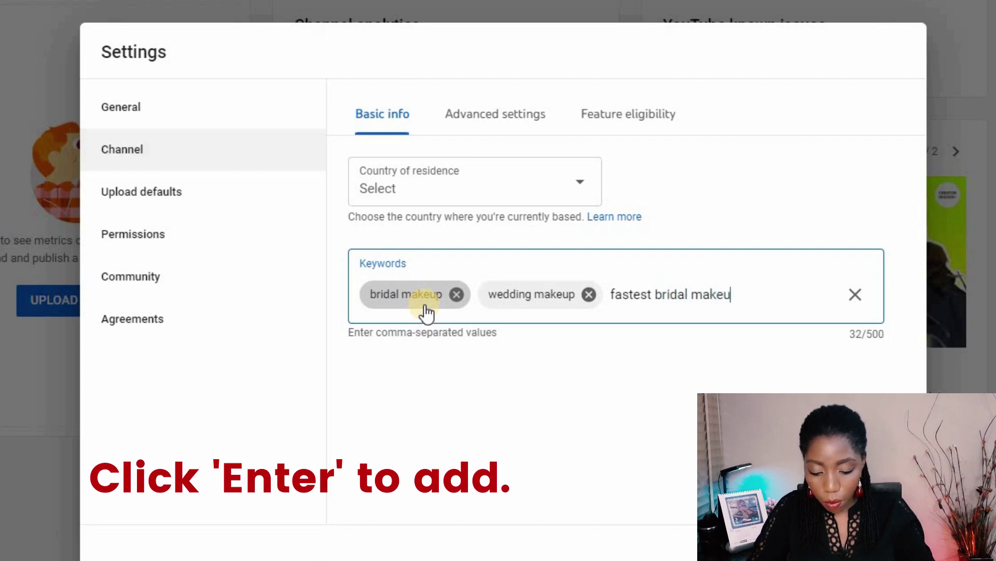
pyautogui.write('p ever')
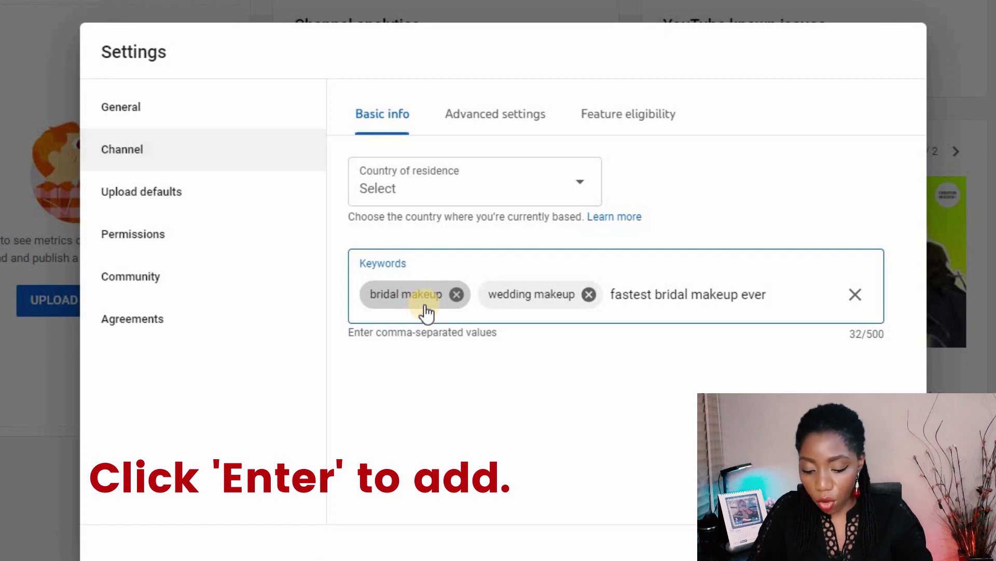
pyautogui.press('Return')
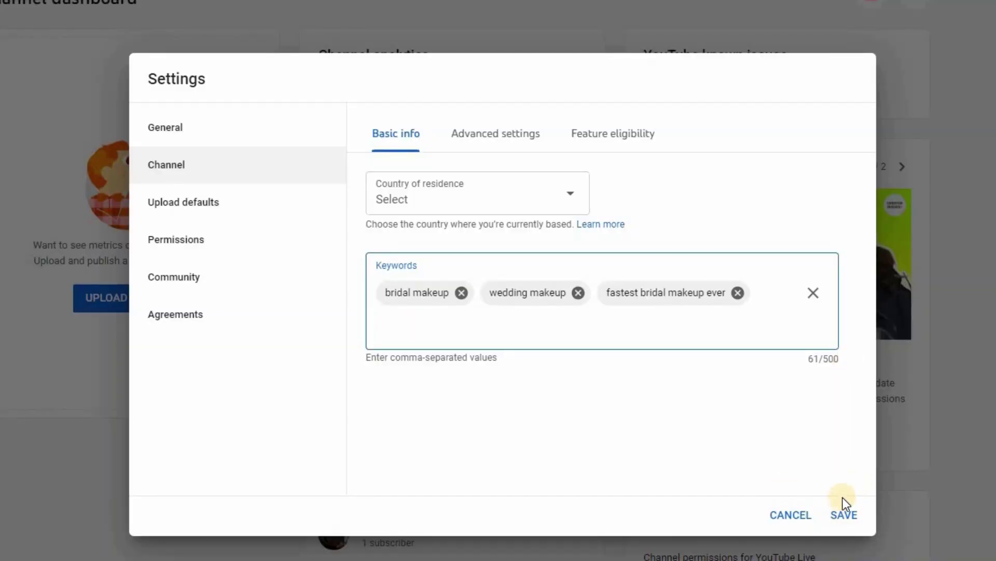
# - Save the three channel keywords and close the Settings dialog
pyautogui.click(843, 514)
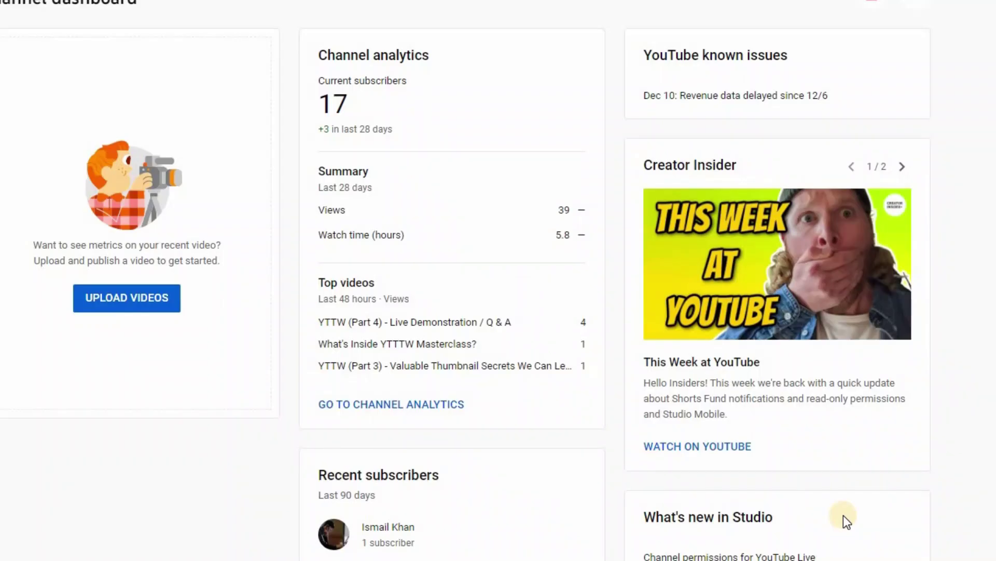